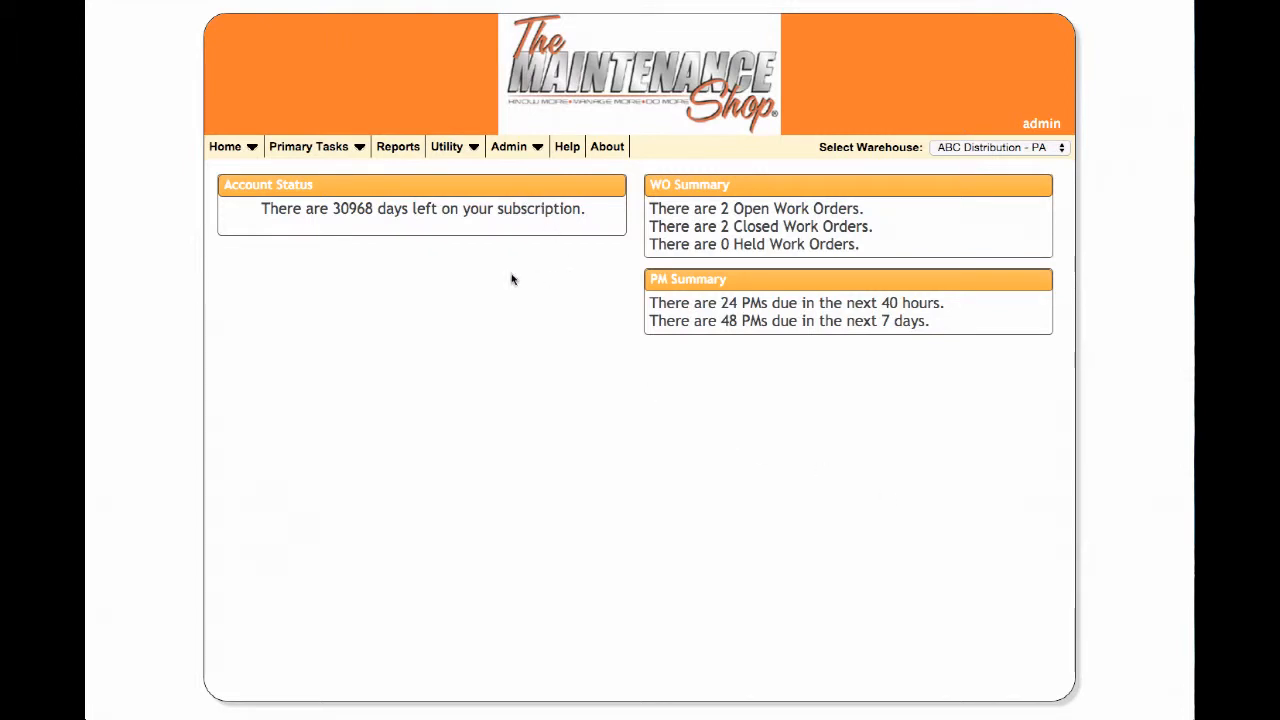
# - Open the Assets master table under Utility > Master Tables to show equipment 001
pyautogui.click(474, 148)
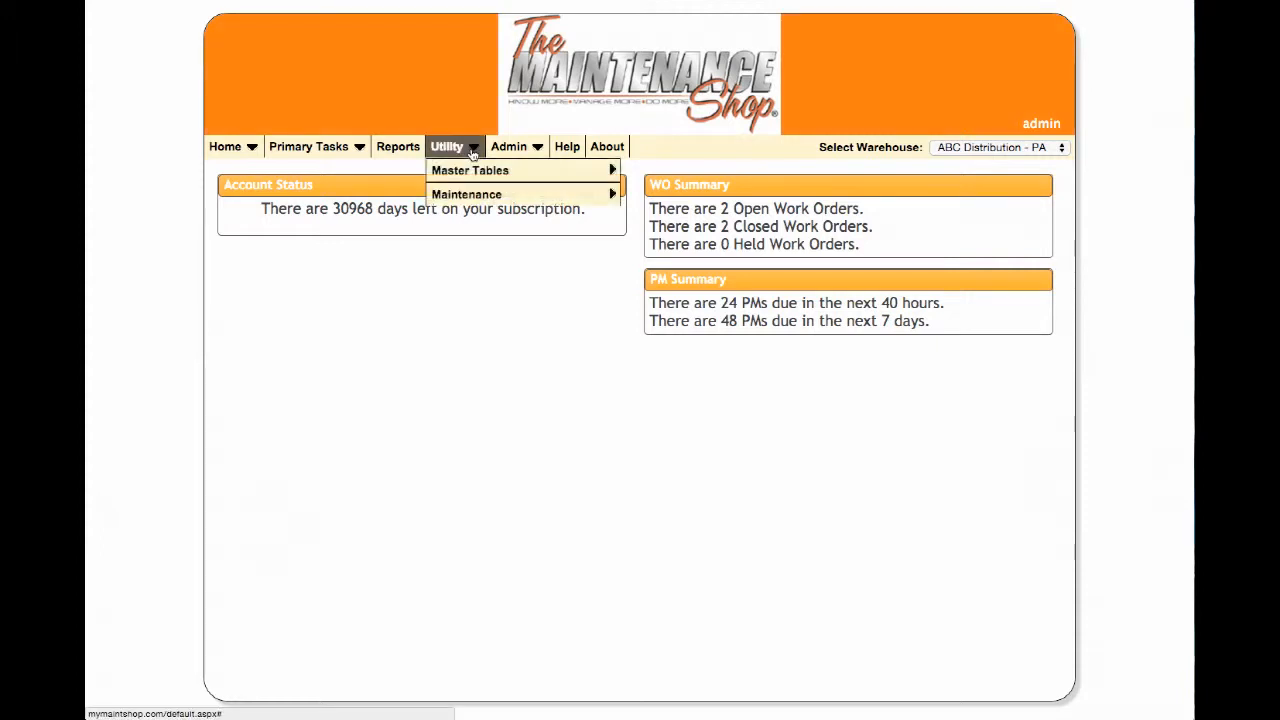
pyautogui.moveTo(478, 174)
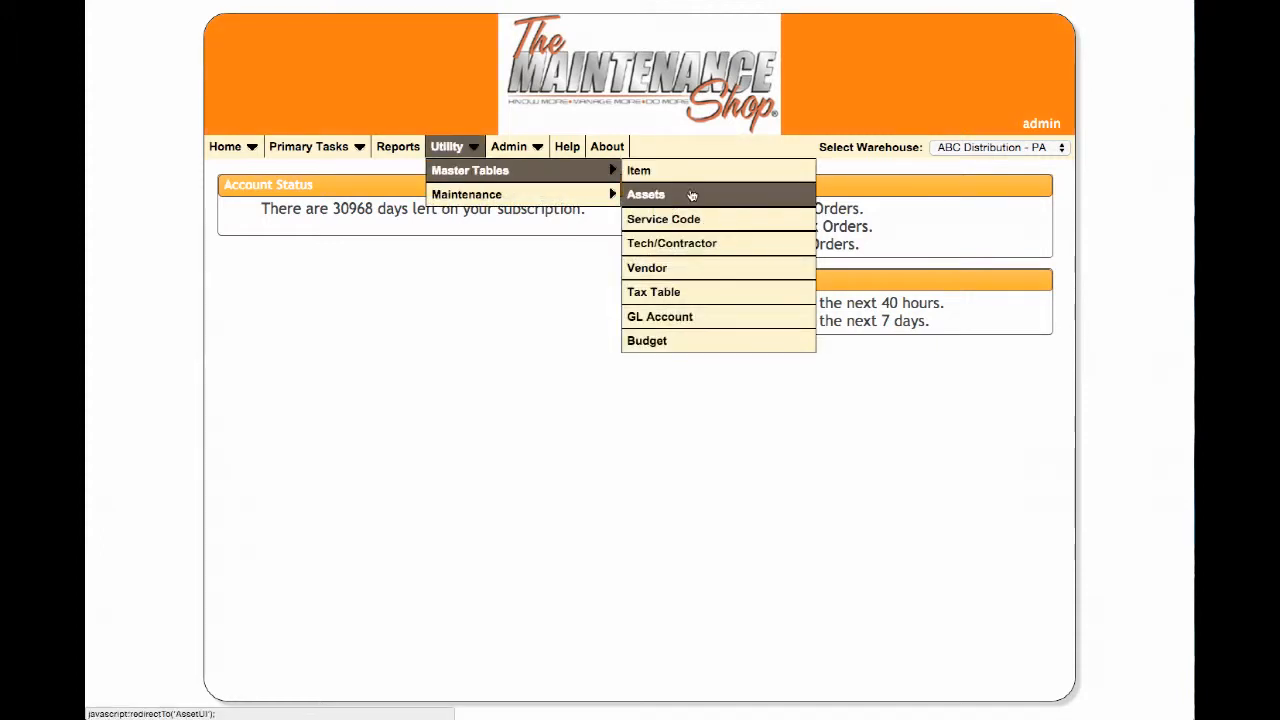
pyautogui.click(690, 193)
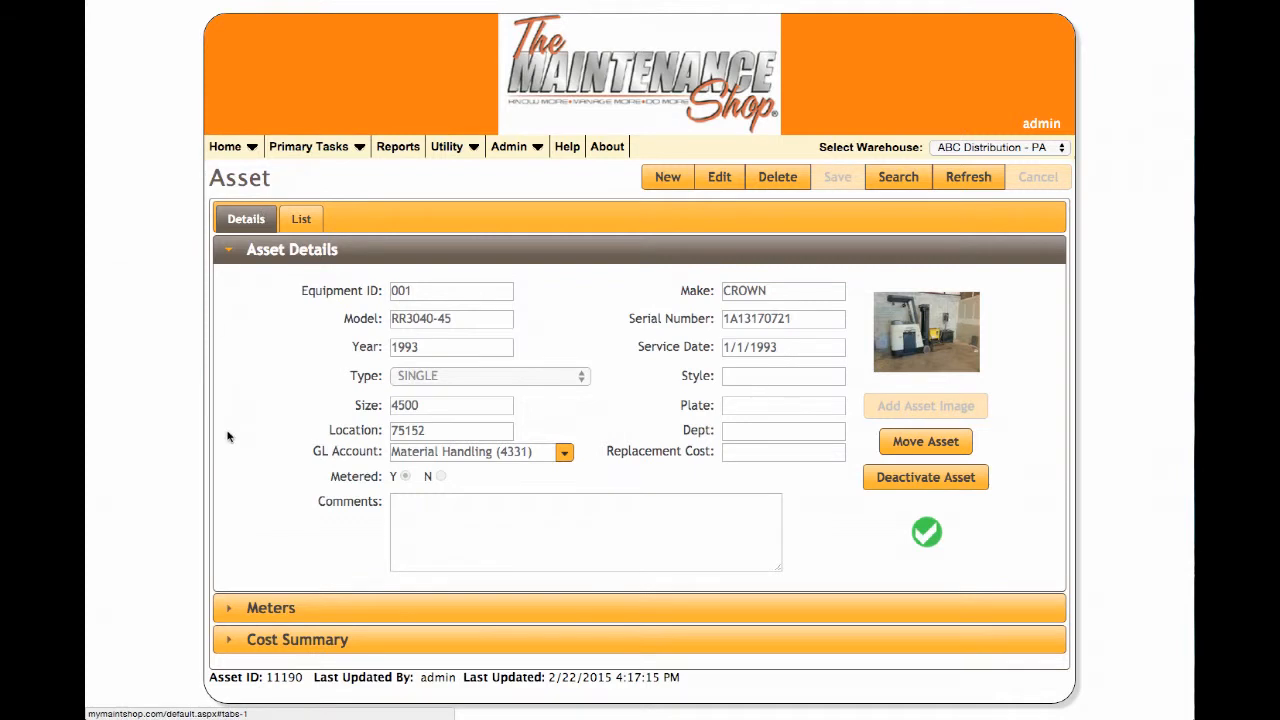
# - View the asset List, page forward, cancel a search, and return to page 1
pyautogui.click(301, 218)
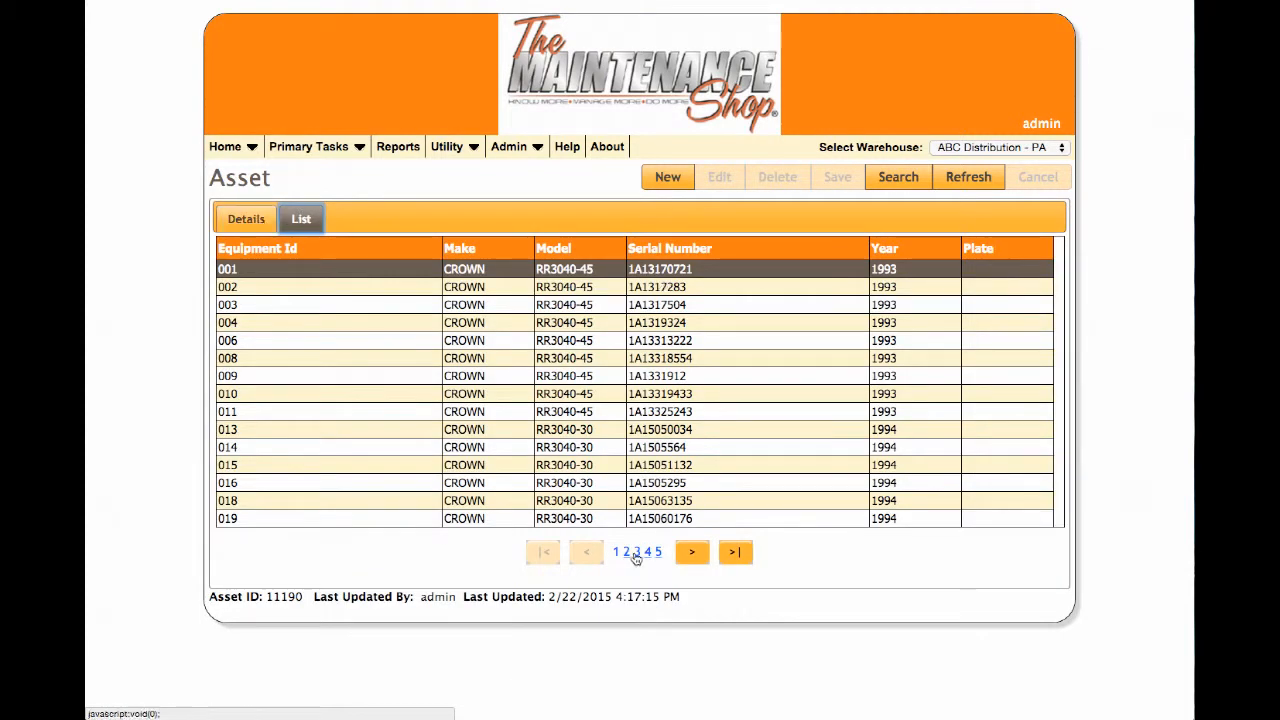
pyautogui.click(692, 555)
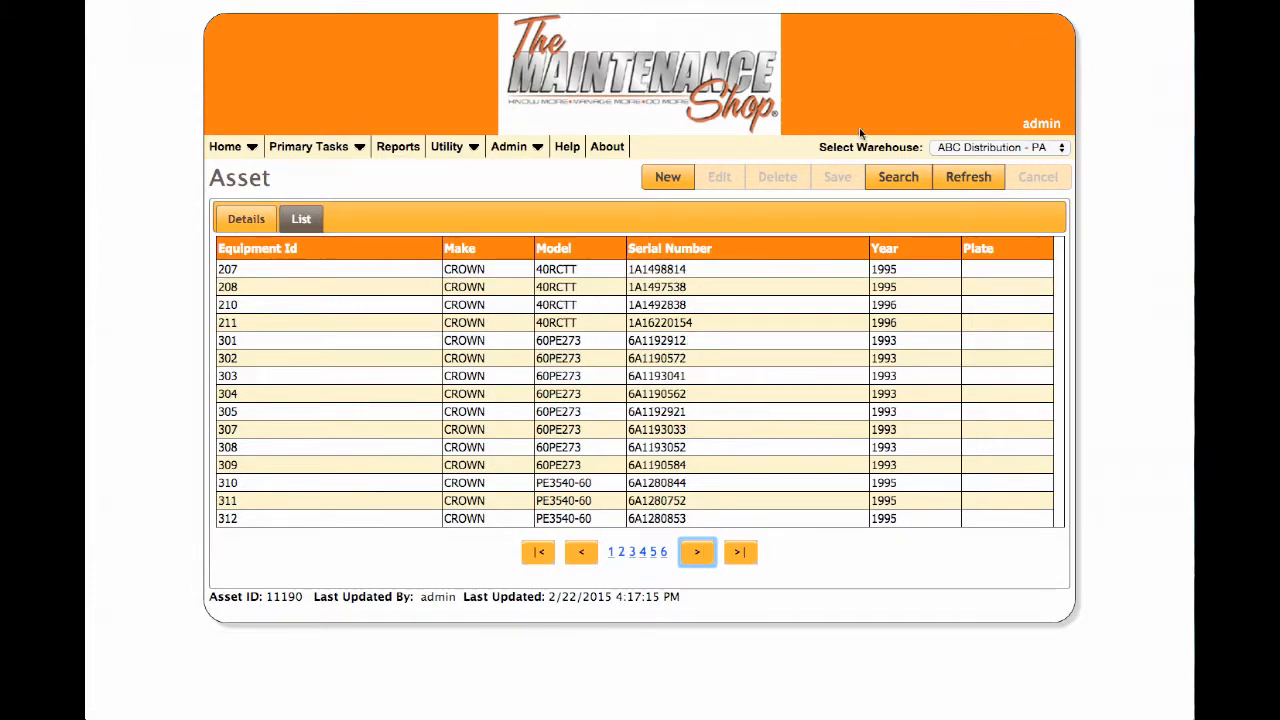
pyautogui.click(882, 177)
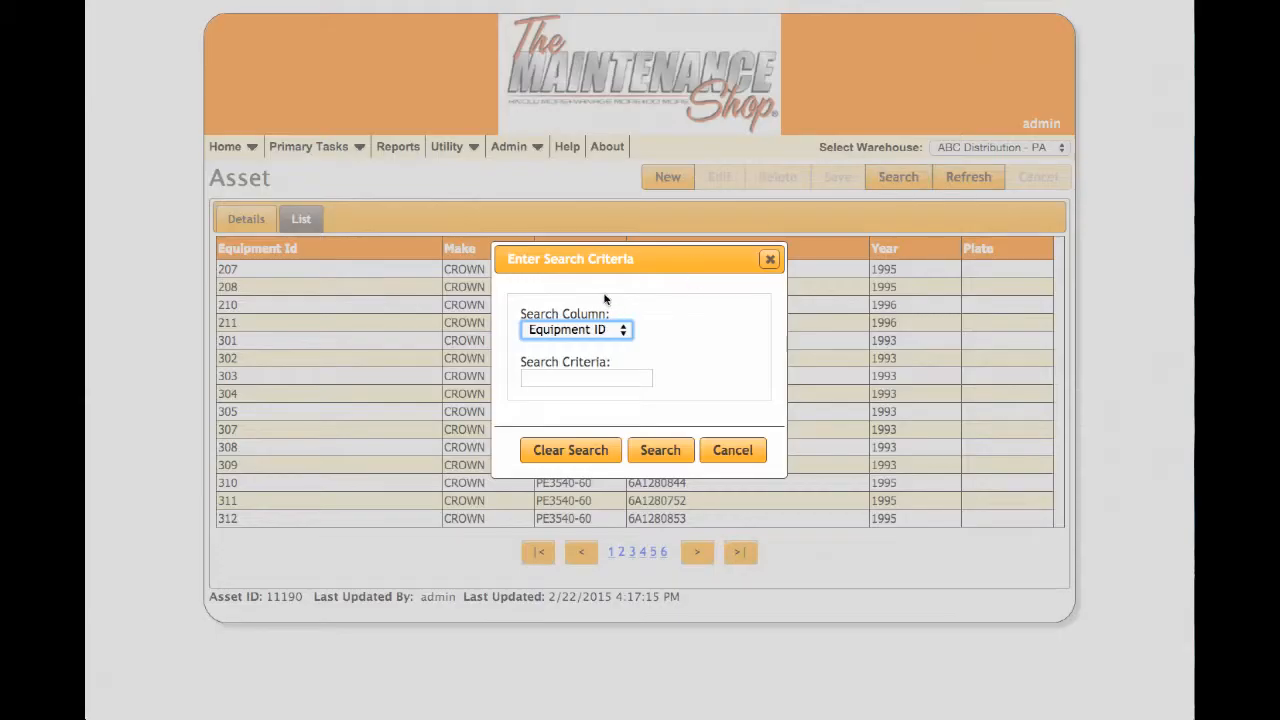
pyautogui.click(606, 332)
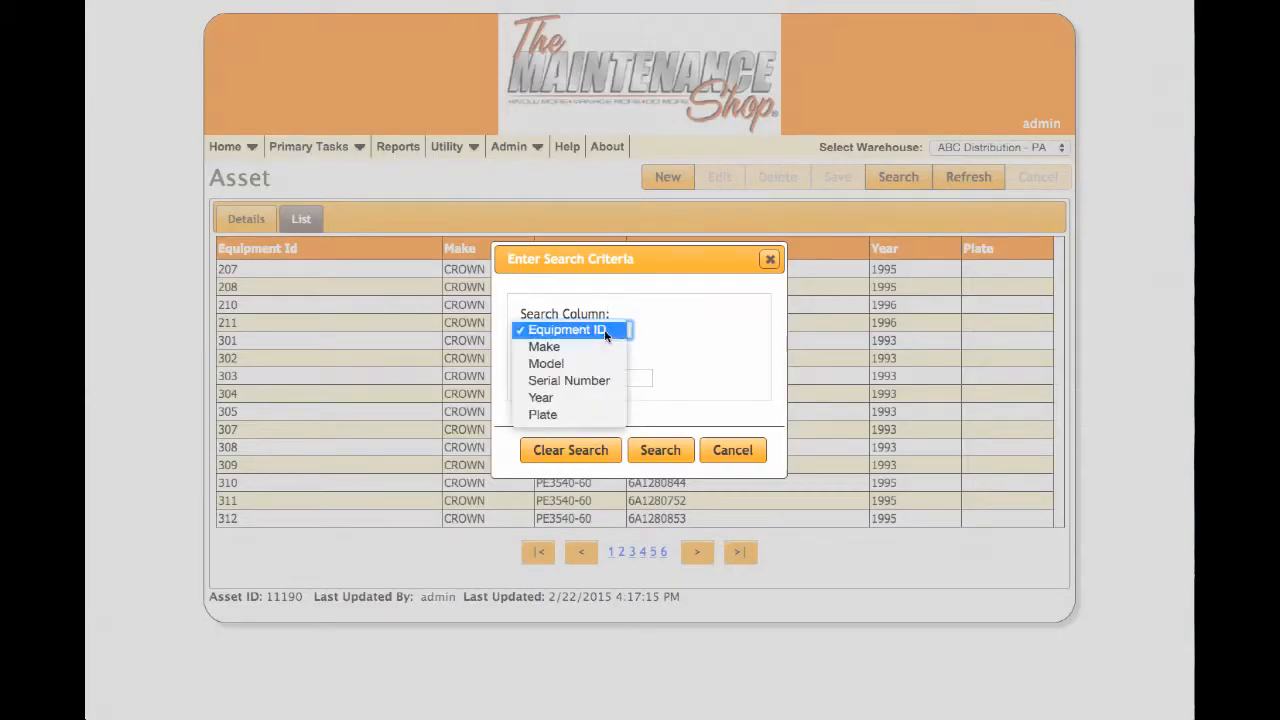
pyautogui.click(666, 298)
pyautogui.click(705, 453)
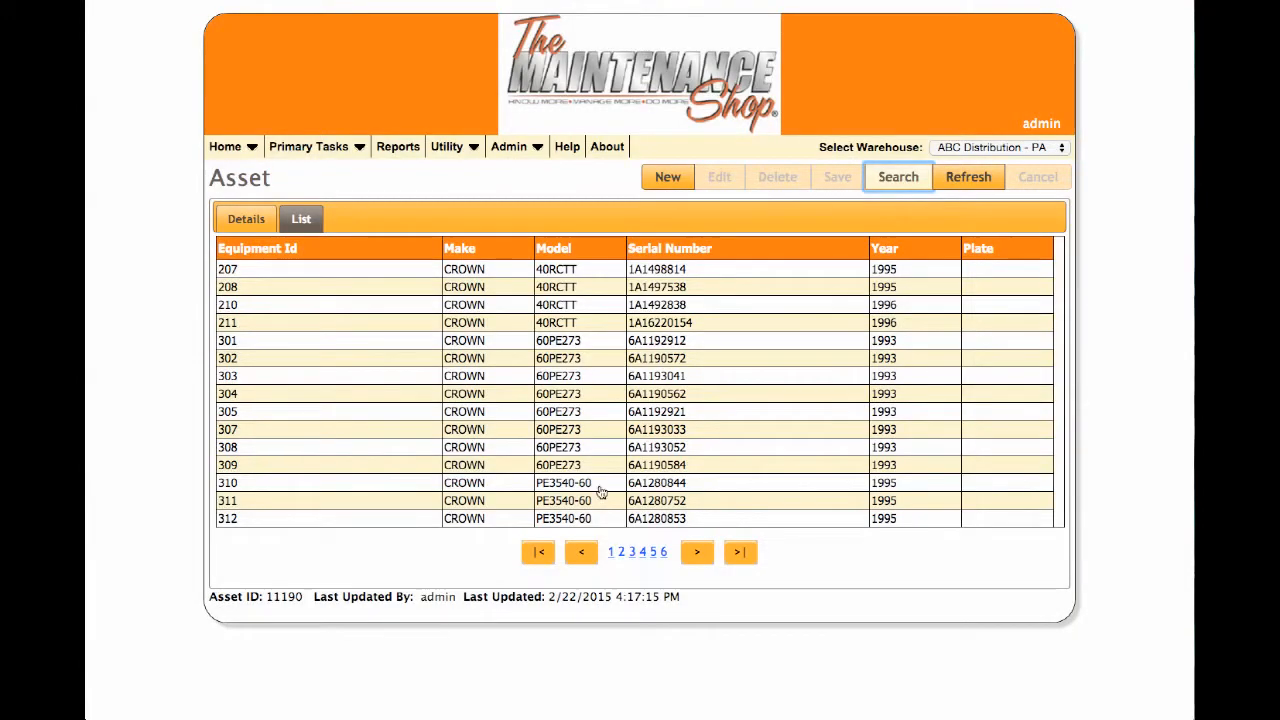
pyautogui.click(613, 553)
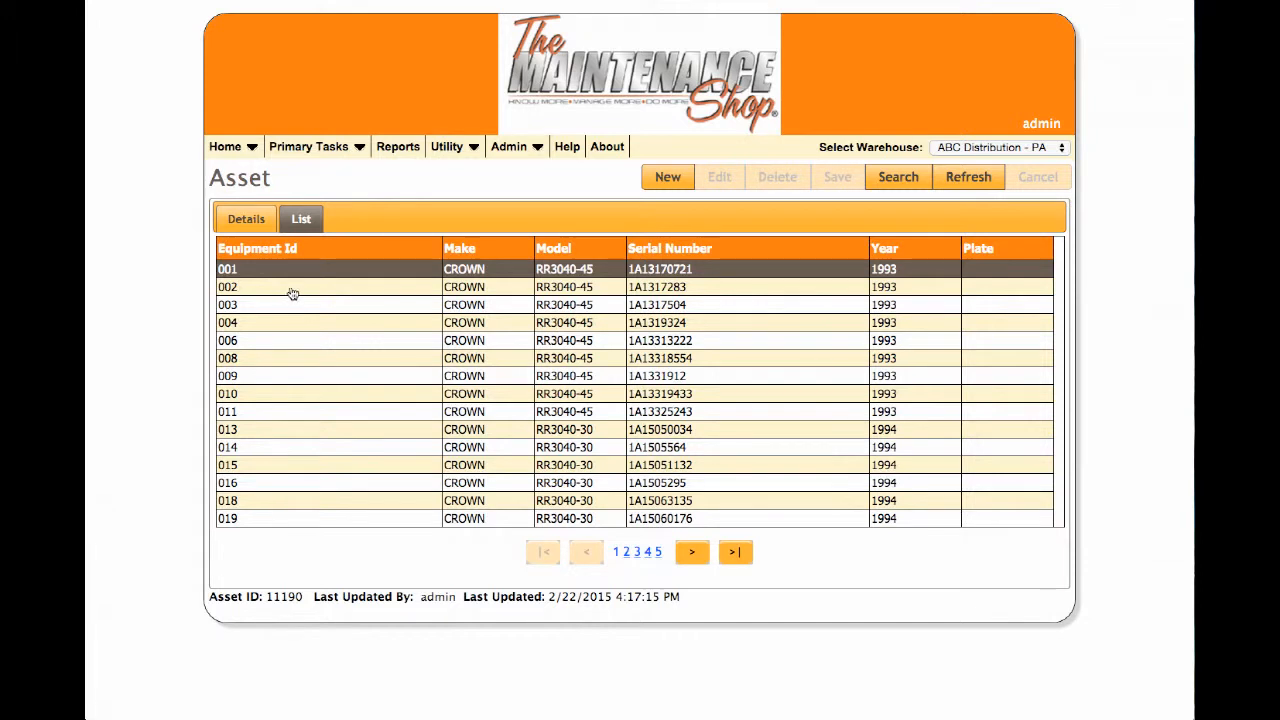
# - Open the full record for equipment ID 002 from the asset list
pyautogui.doubleClick(291, 289)
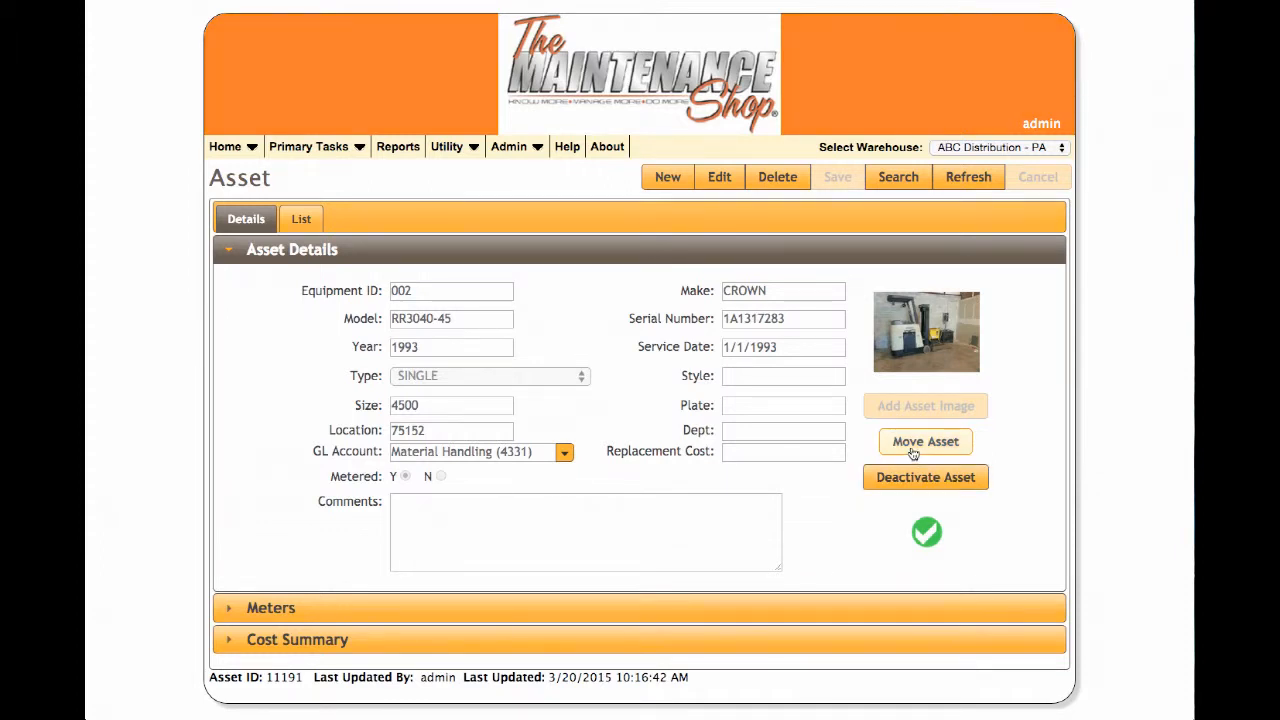
# - Deactivate asset 002 and confirm with Yes
pyautogui.click(920, 484)
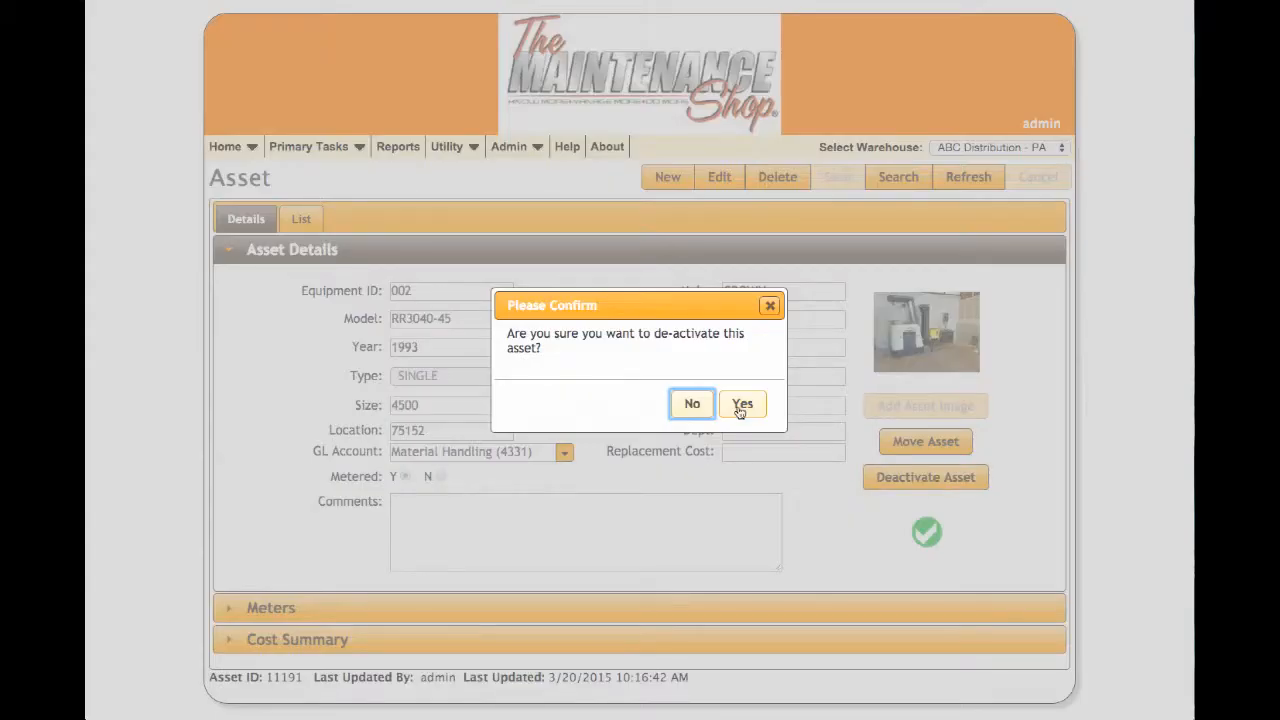
pyautogui.click(741, 405)
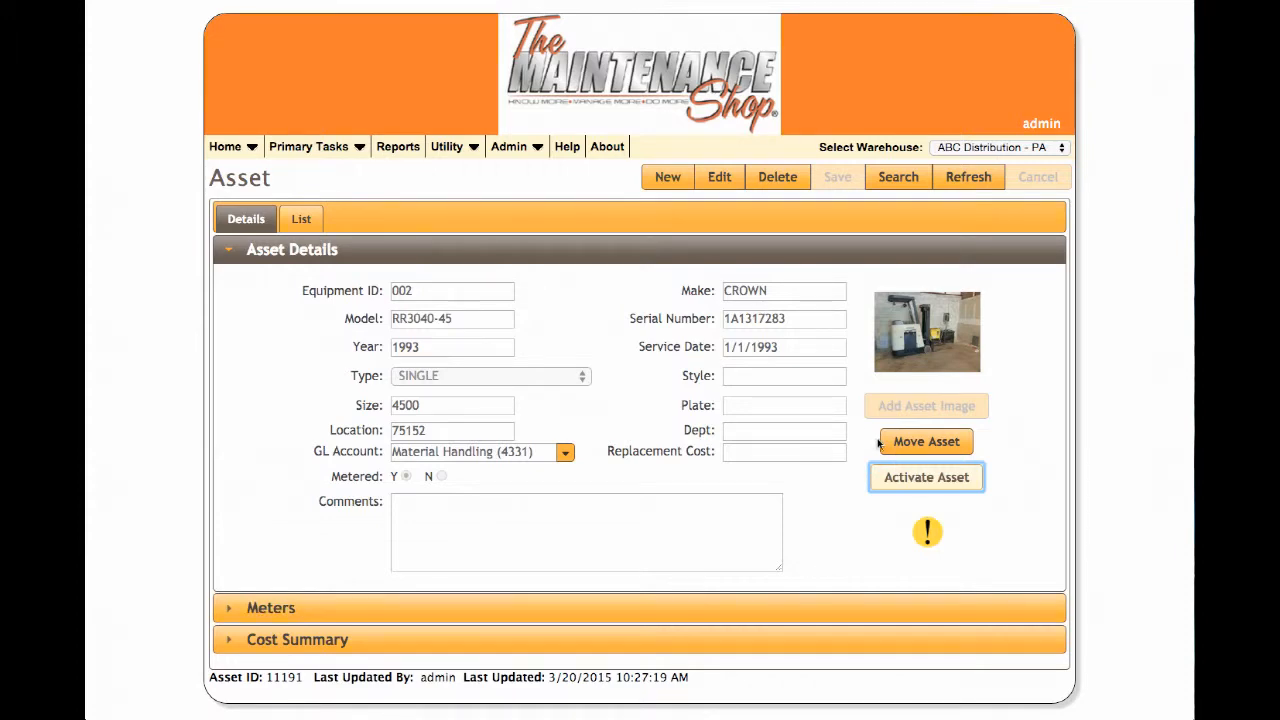
# - Reactivate asset 002 with confirmation, leaving the selected warehouse unchanged
pyautogui.click(908, 478)
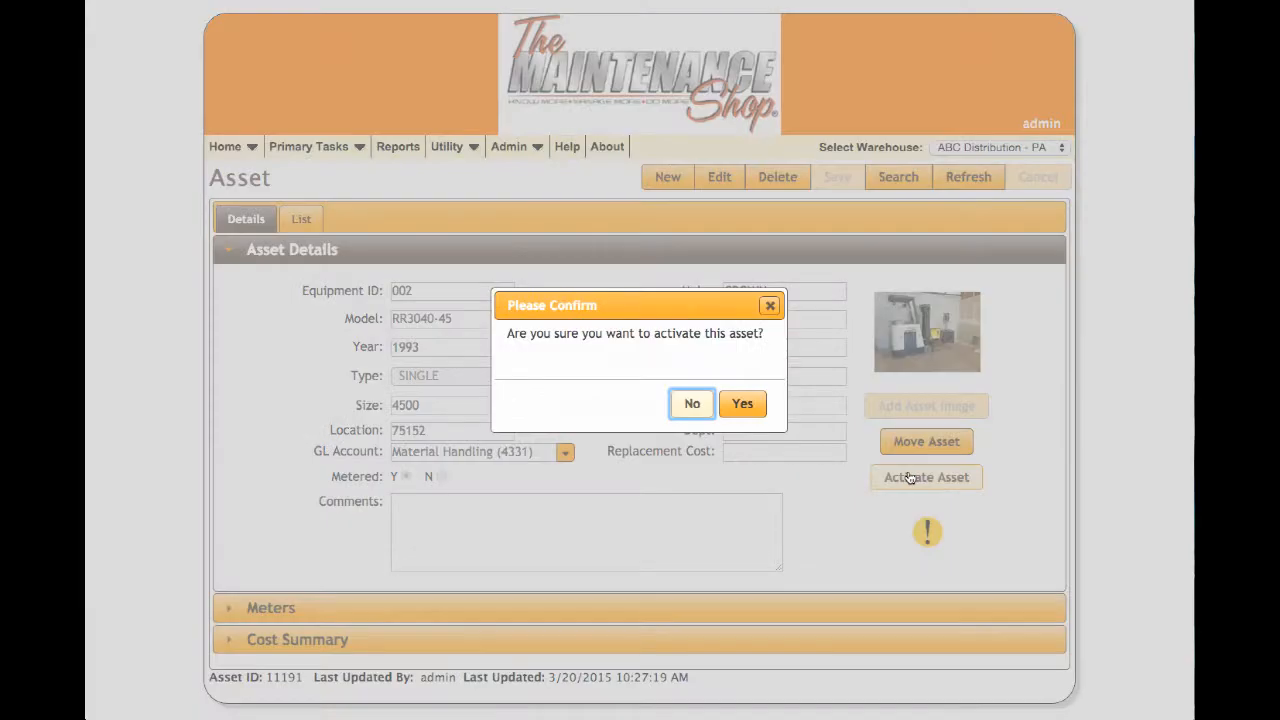
pyautogui.click(750, 405)
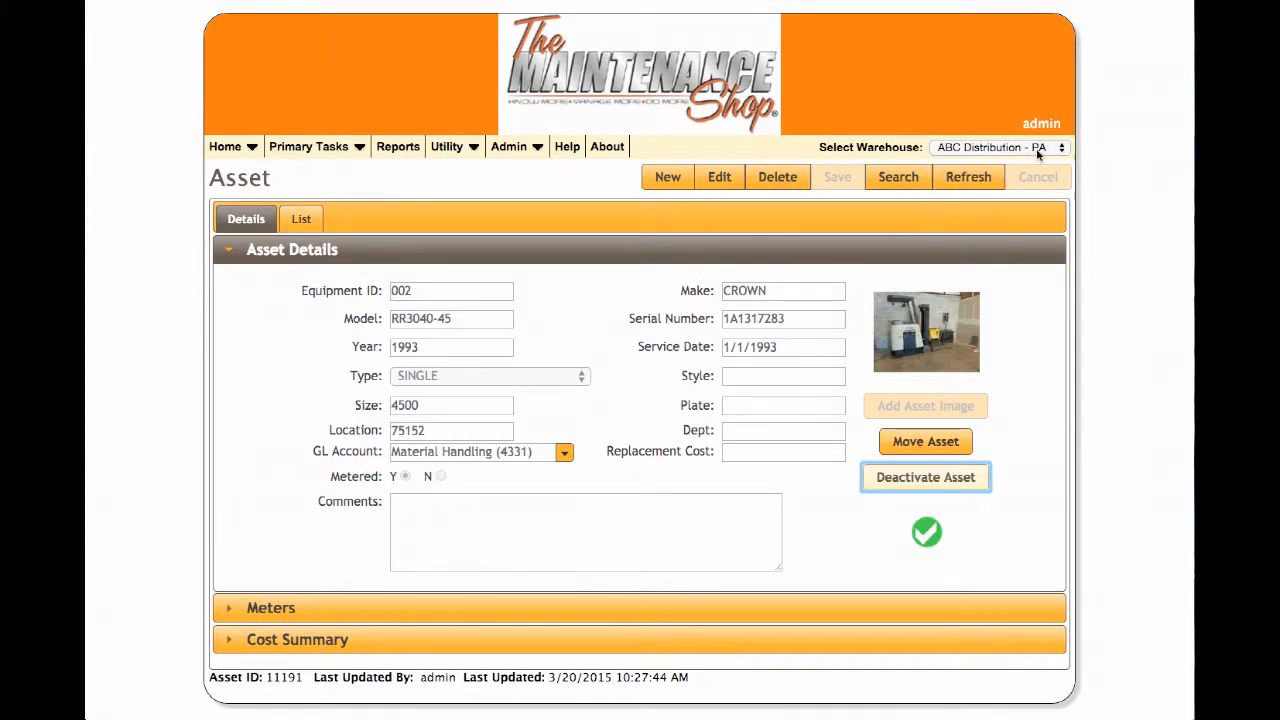
pyautogui.click(945, 147)
pyautogui.click(838, 376)
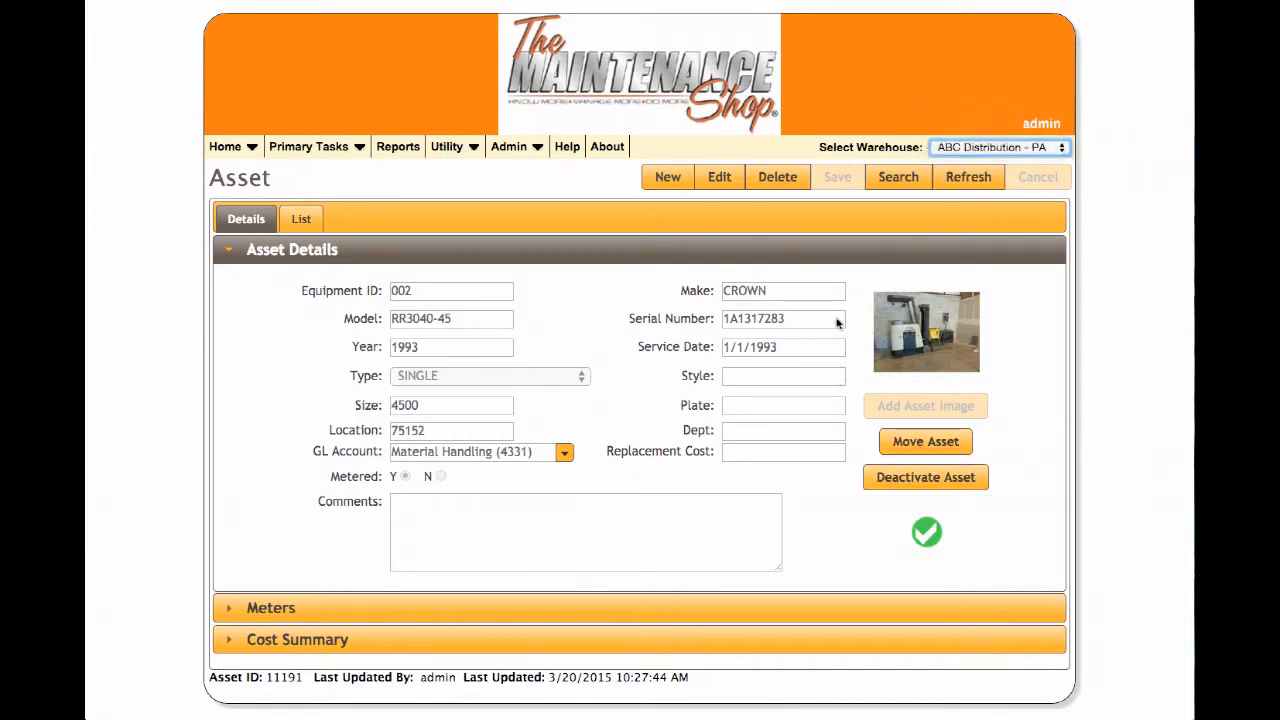
# - Move asset 002 from the PA warehouse to ABC Distribution - MD
pyautogui.click(925, 442)
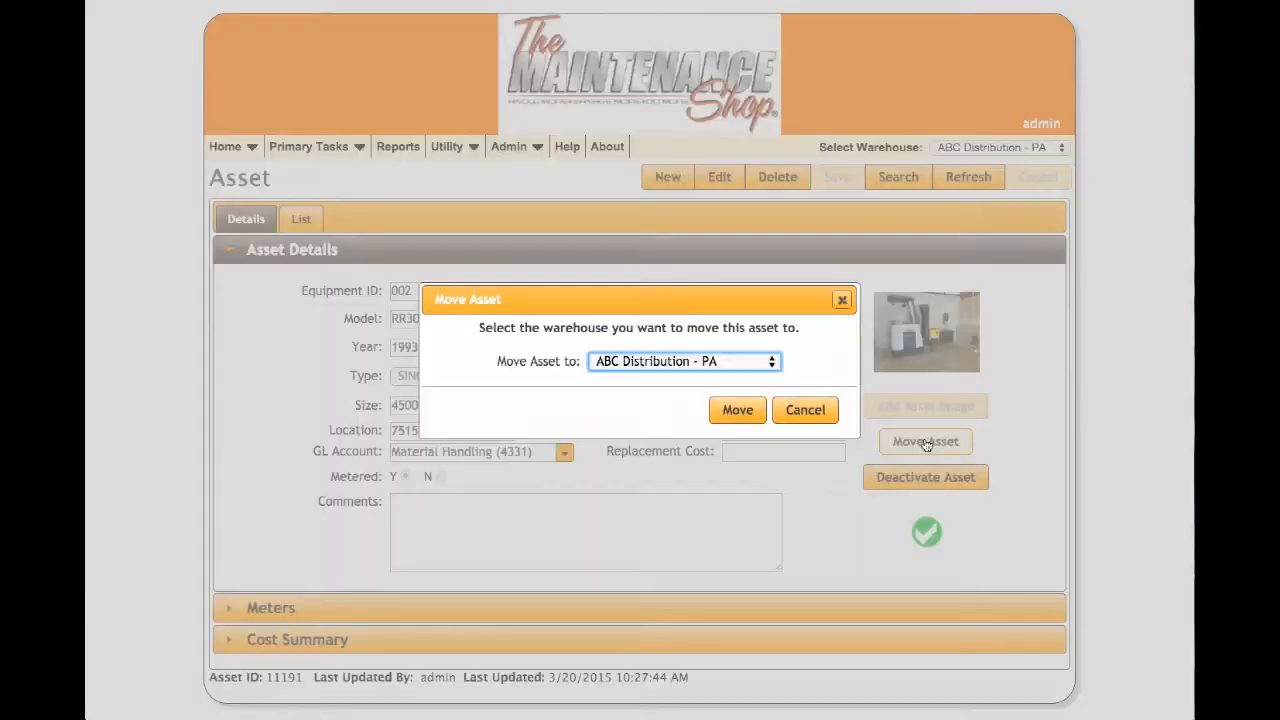
pyautogui.click(760, 366)
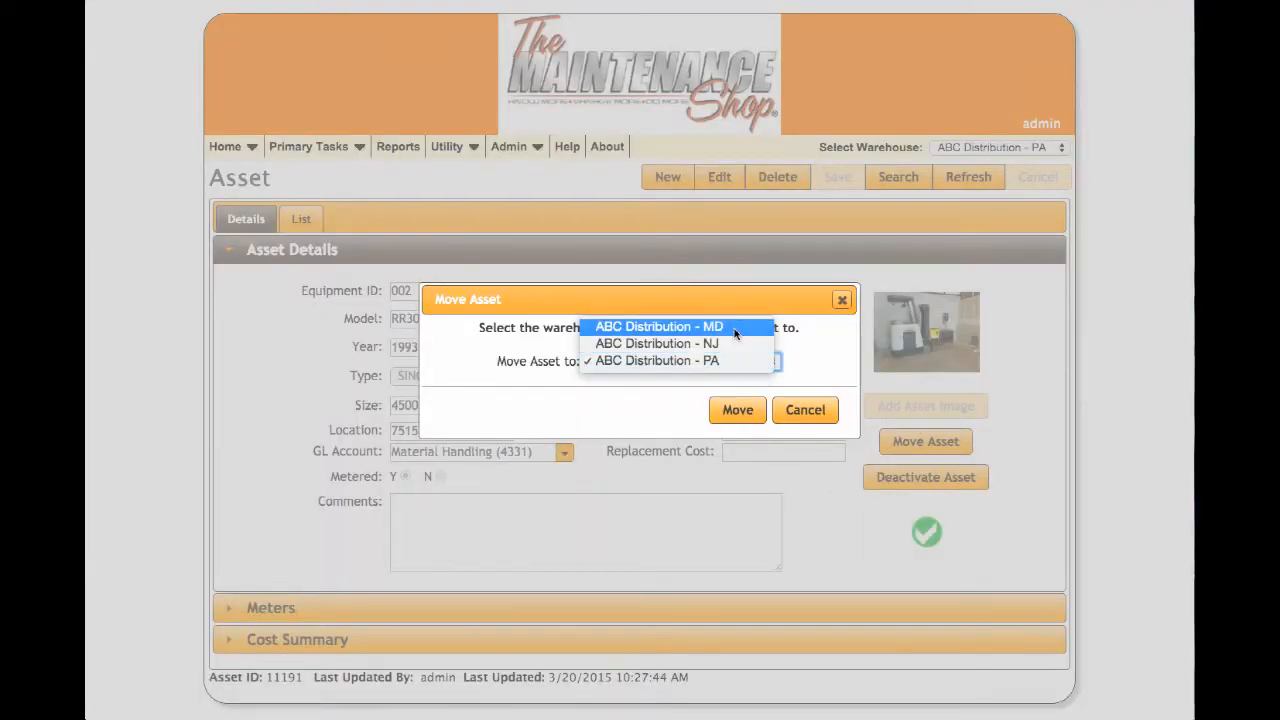
pyautogui.click(735, 327)
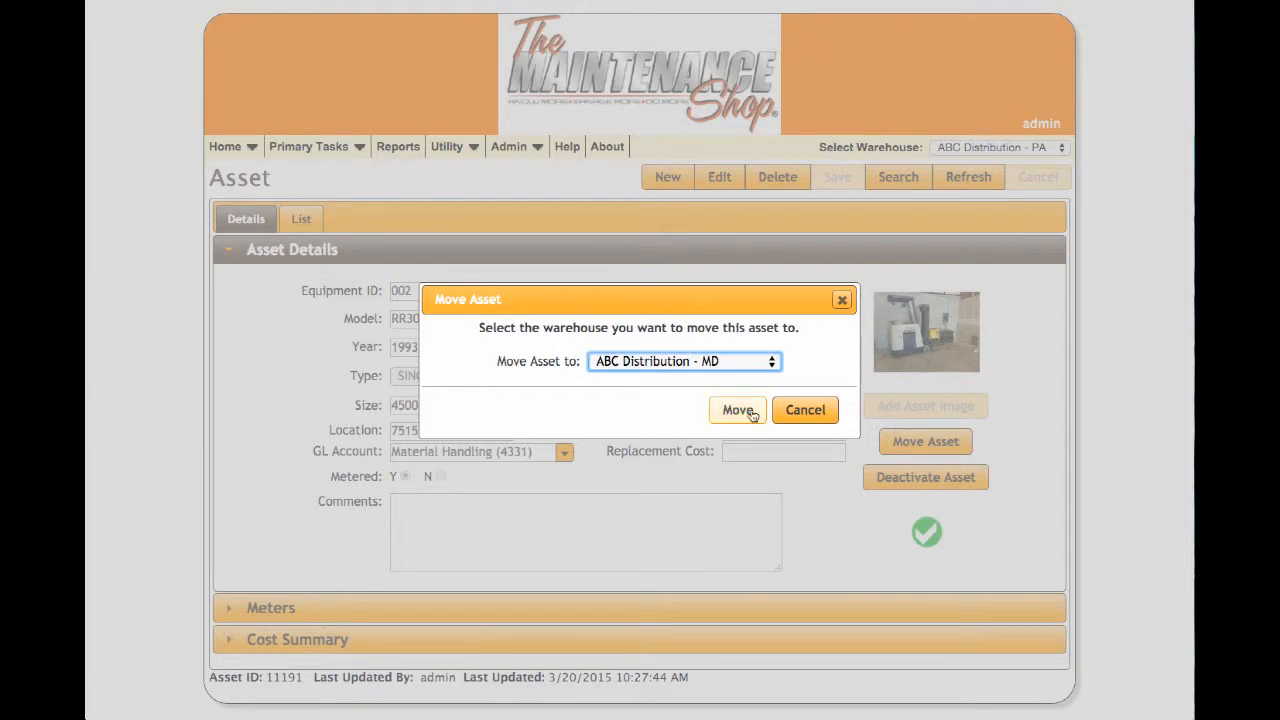
pyautogui.click(808, 418)
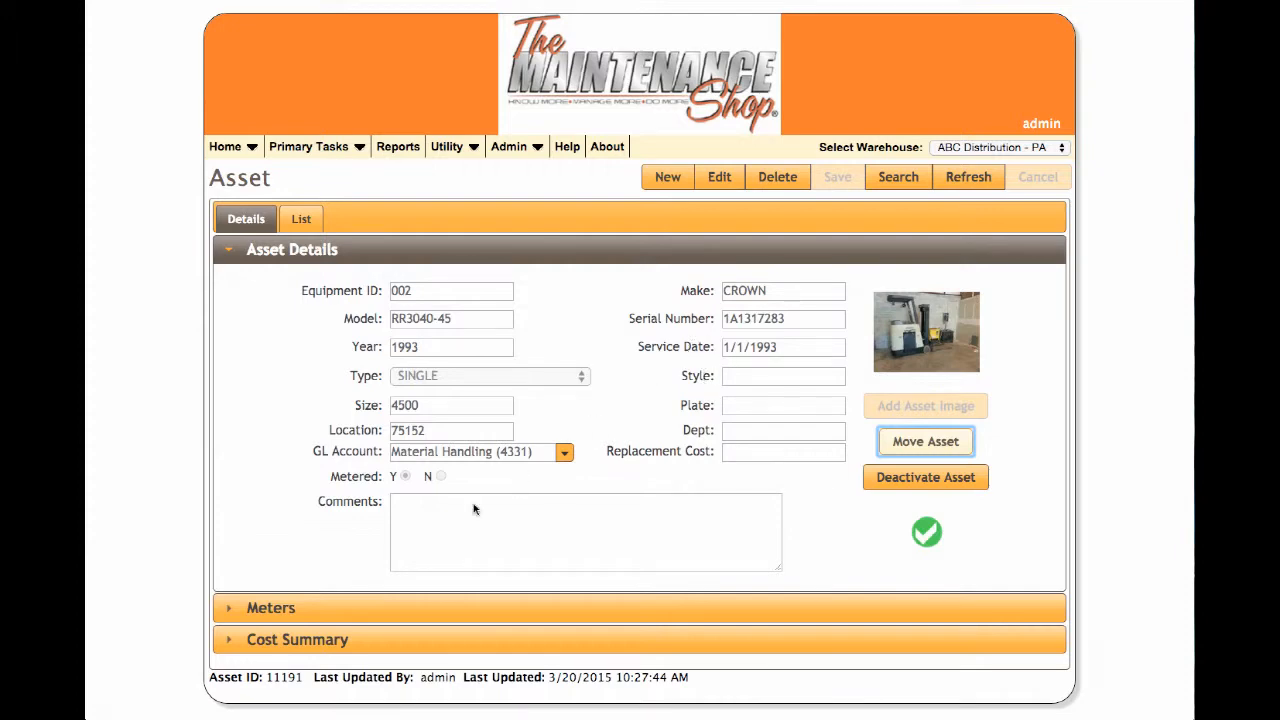
# - Expand the Meters section showing reading 700 and next PM due at 503 hours
pyautogui.click(283, 611)
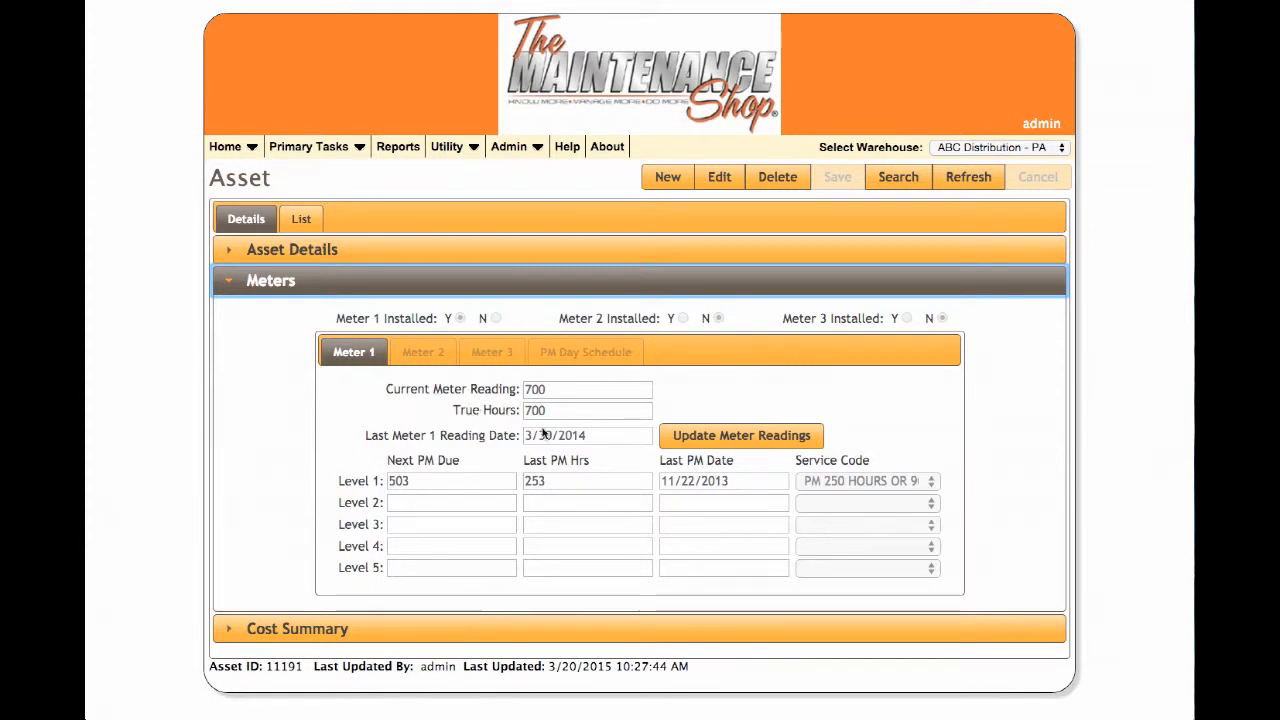
pyautogui.click(318, 146)
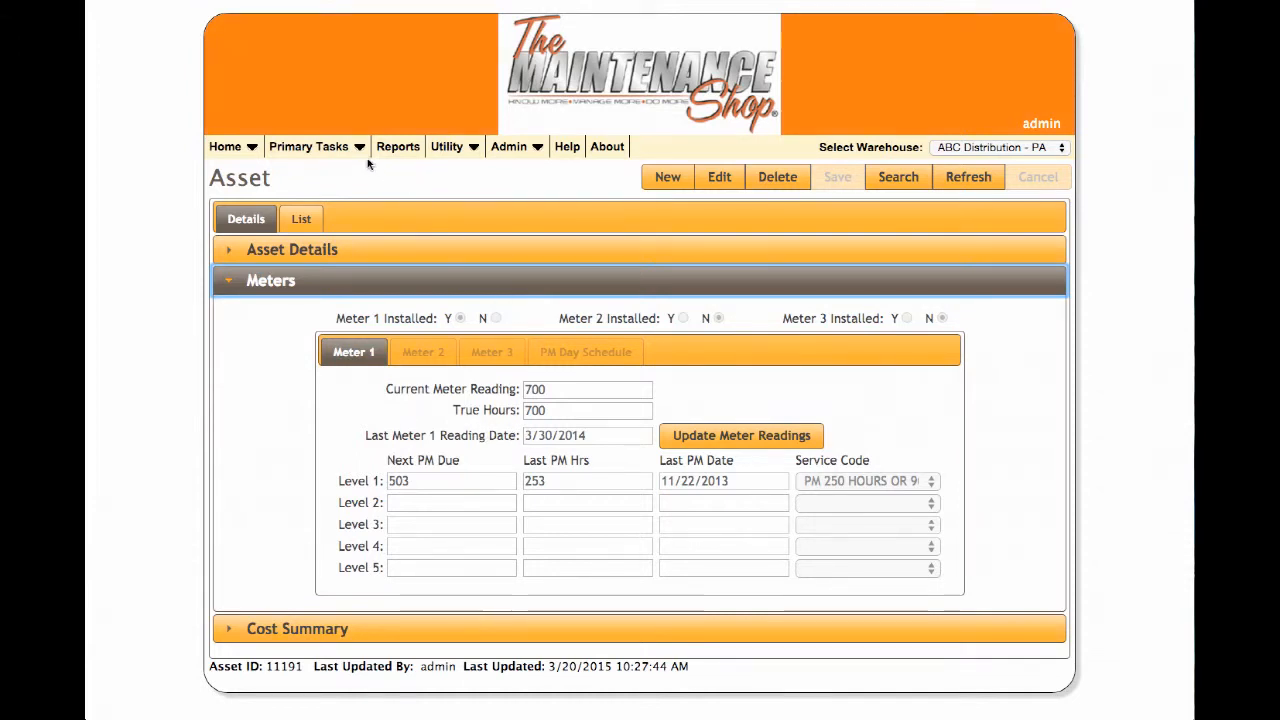
pyautogui.moveTo(365, 155)
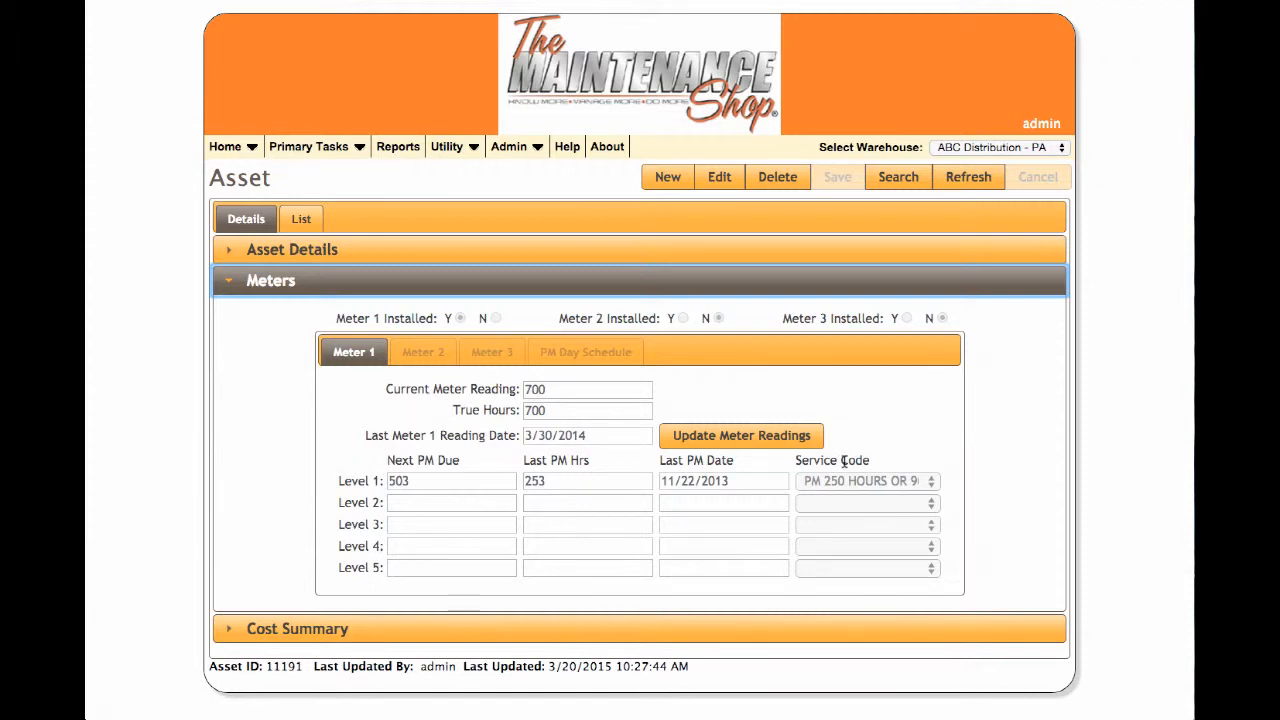
pyautogui.moveTo(453, 147)
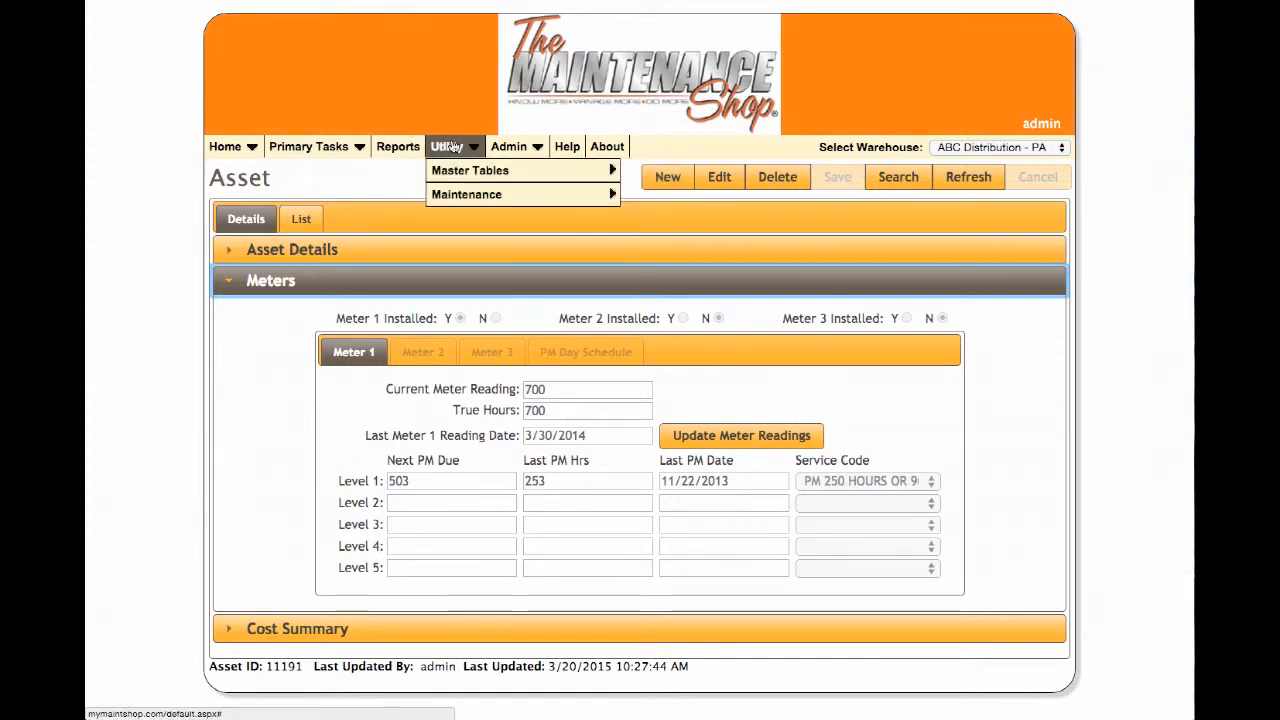
pyautogui.moveTo(470, 170)
pyautogui.click(648, 261)
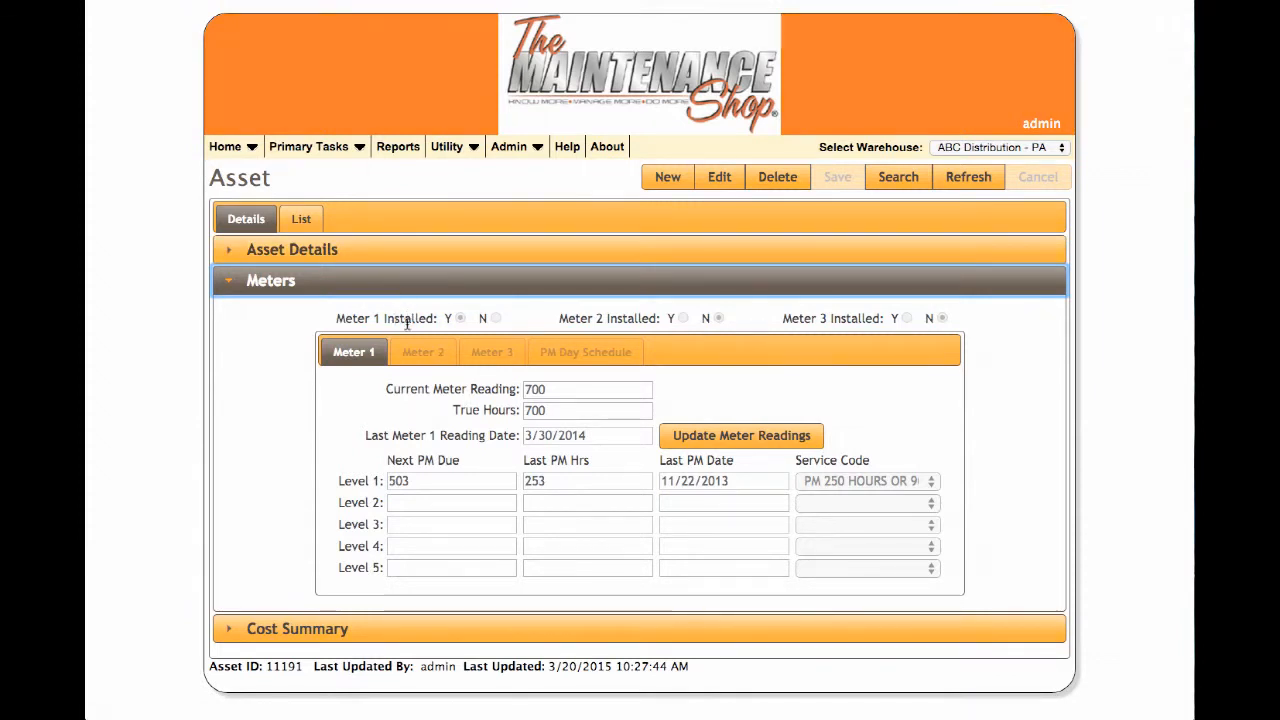
pyautogui.moveTo(730, 462); pyautogui.dragTo(633, 461)
pyautogui.click(558, 417)
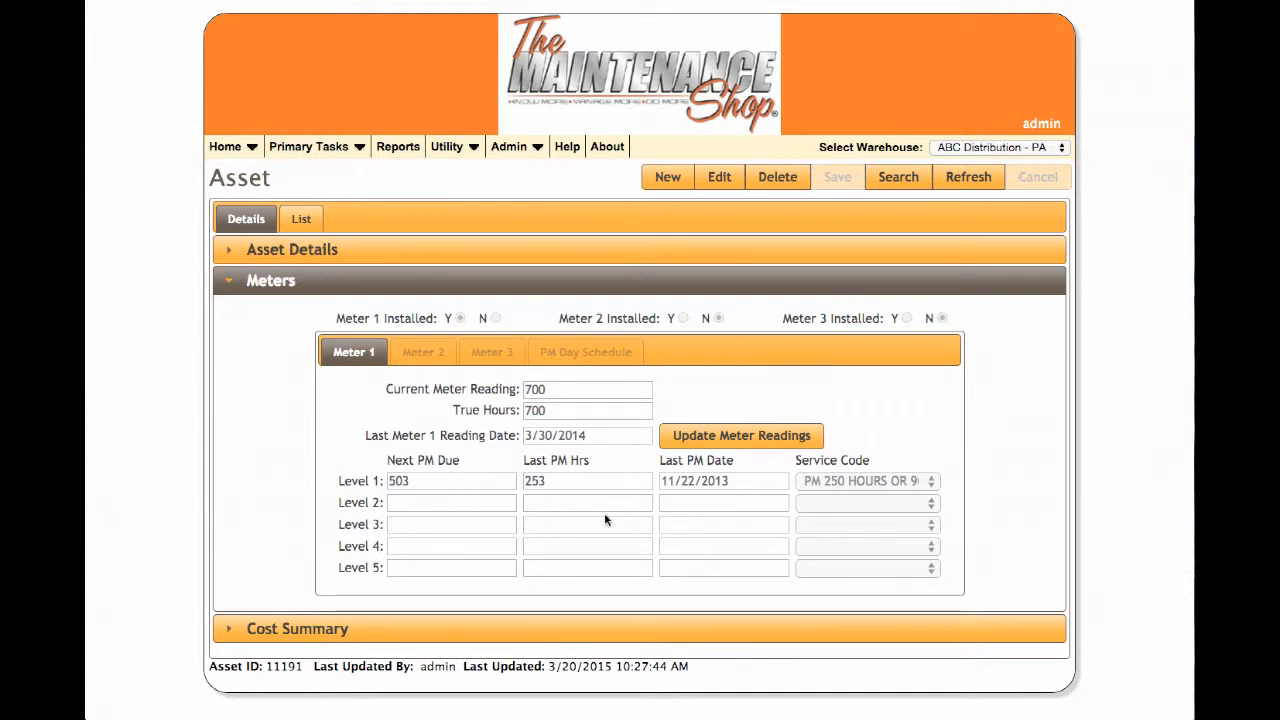
# - Review Cost Summary labor hours and parts costs, then reopen Asset Details for asset 002
pyautogui.click(285, 637)
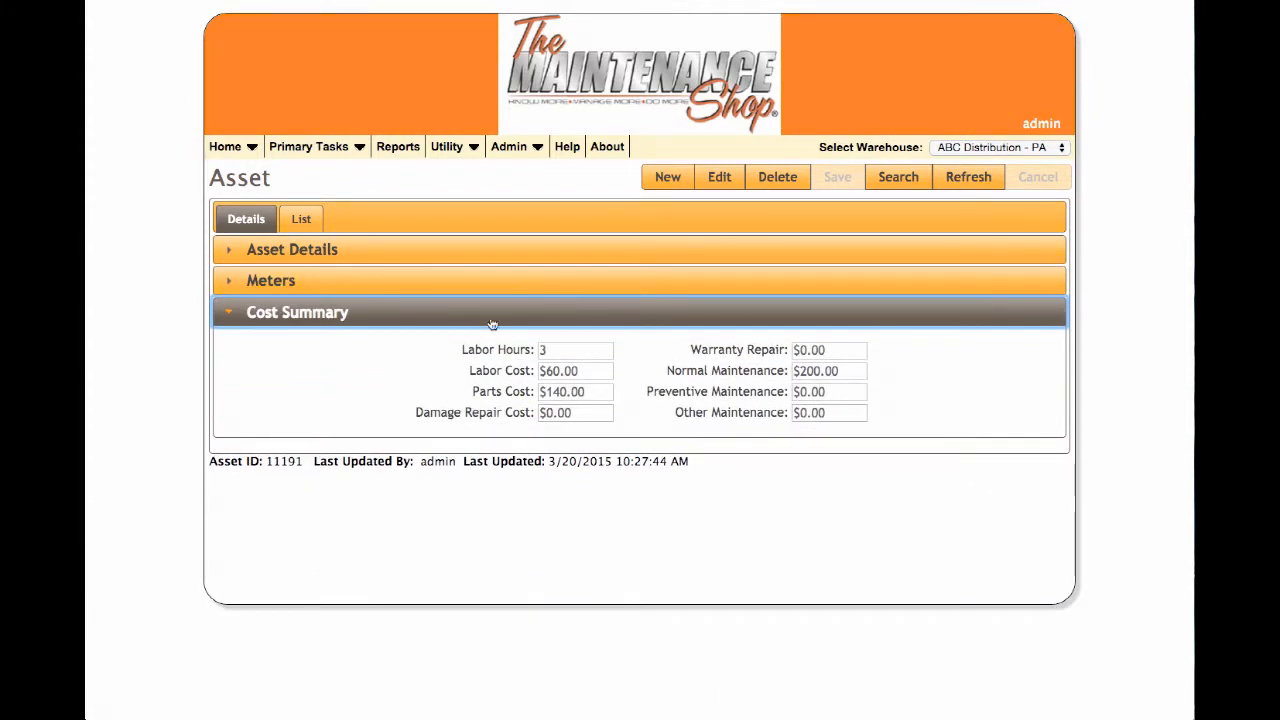
pyautogui.doubleClick(544, 350)
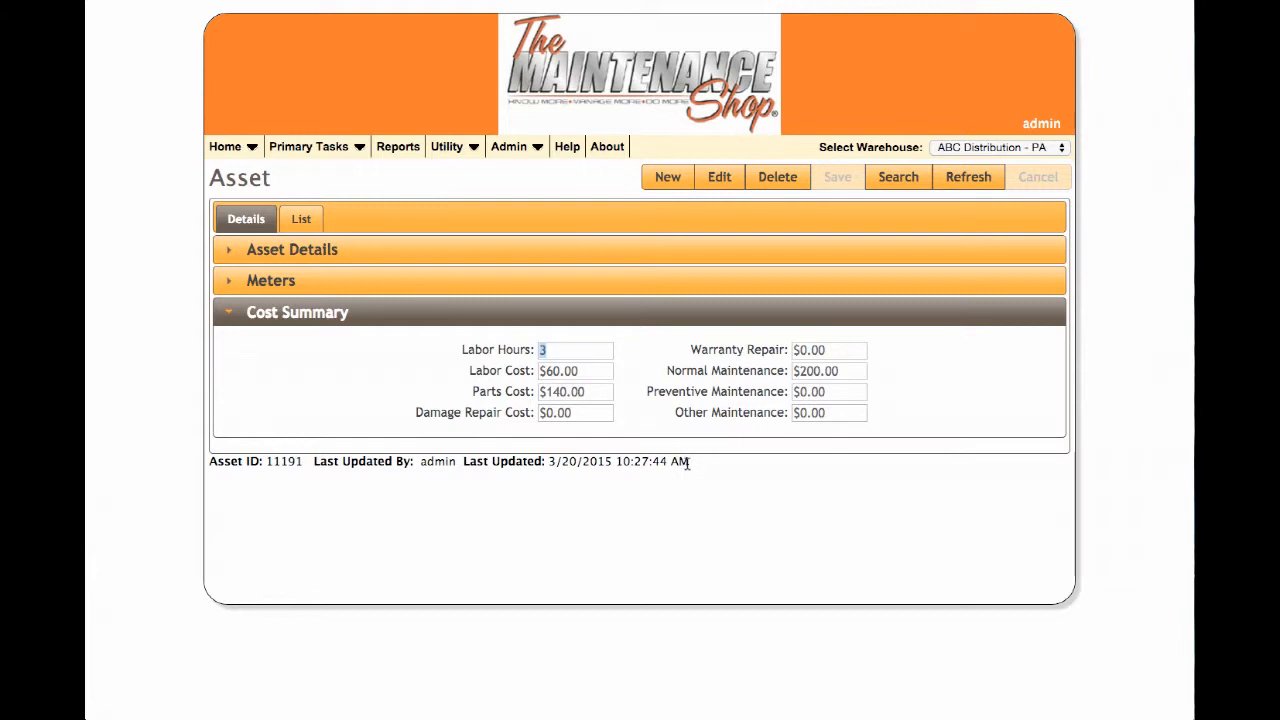
pyautogui.moveTo(688, 463); pyautogui.dragTo(526, 471)
pyautogui.moveTo(429, 479); pyautogui.dragTo(209, 466)
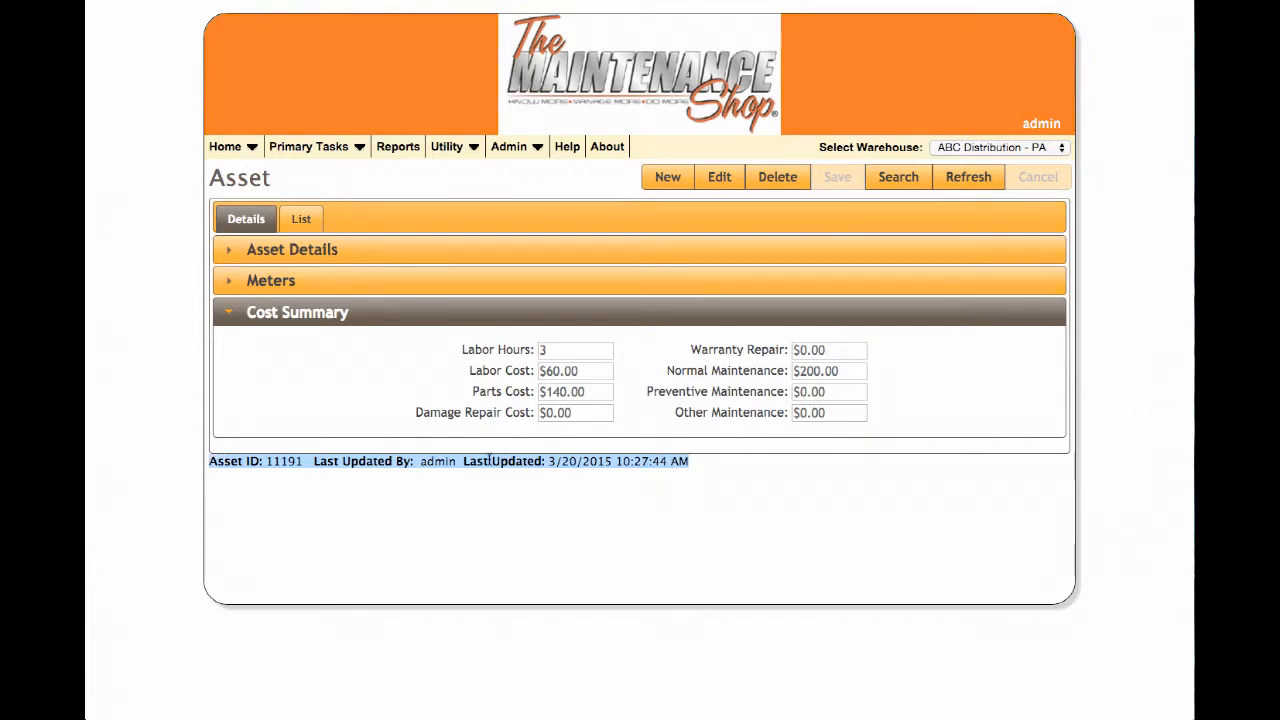
pyautogui.click(603, 349)
pyautogui.click(308, 249)
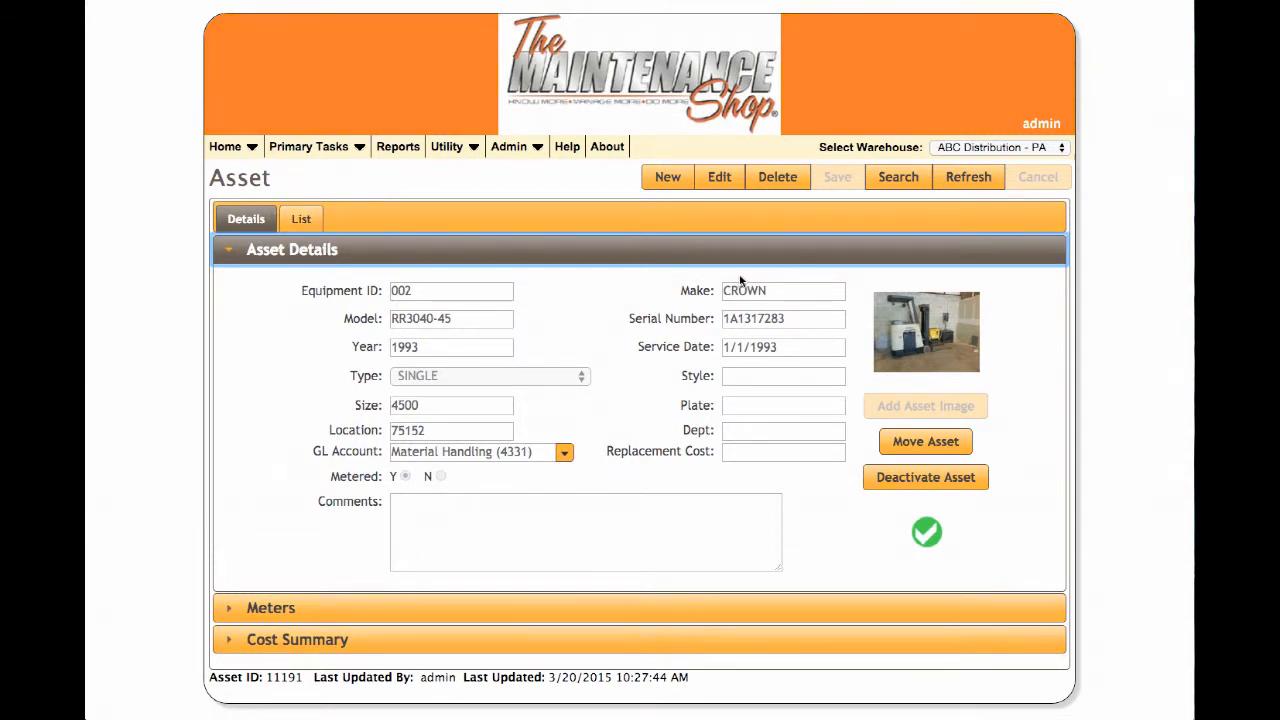
pyautogui.click(672, 178)
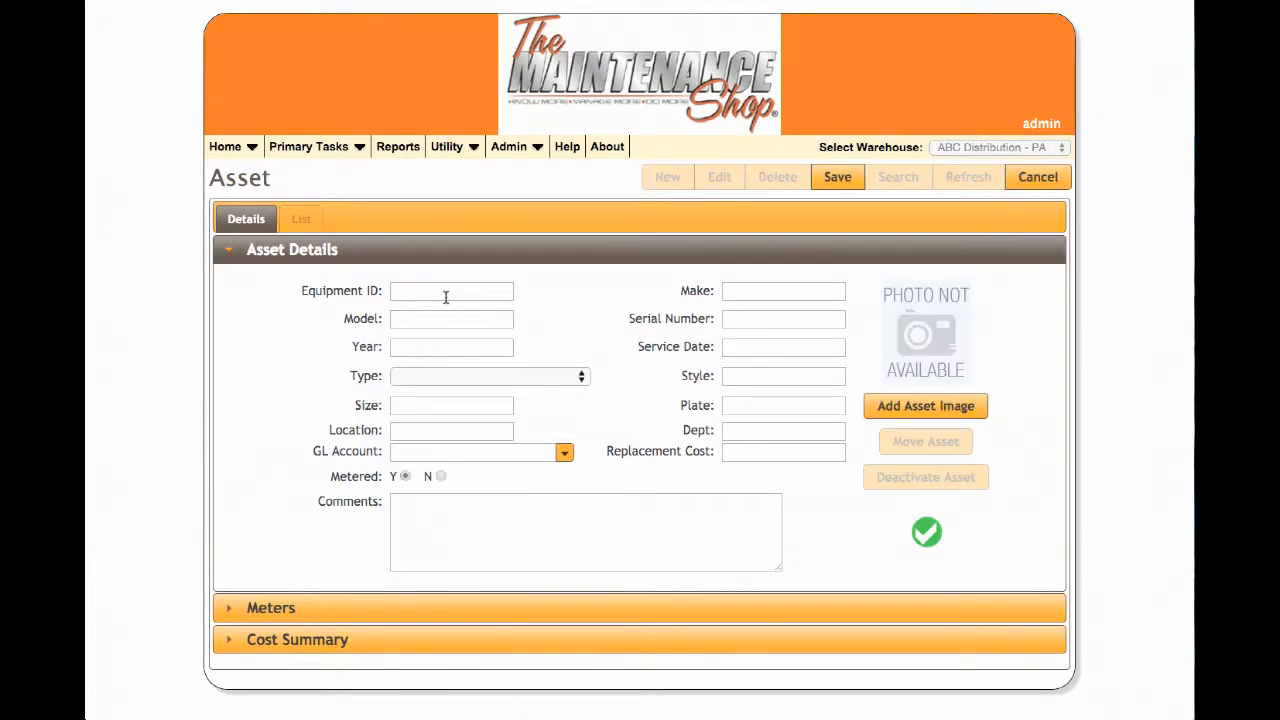
pyautogui.click(578, 377)
pyautogui.click(477, 287)
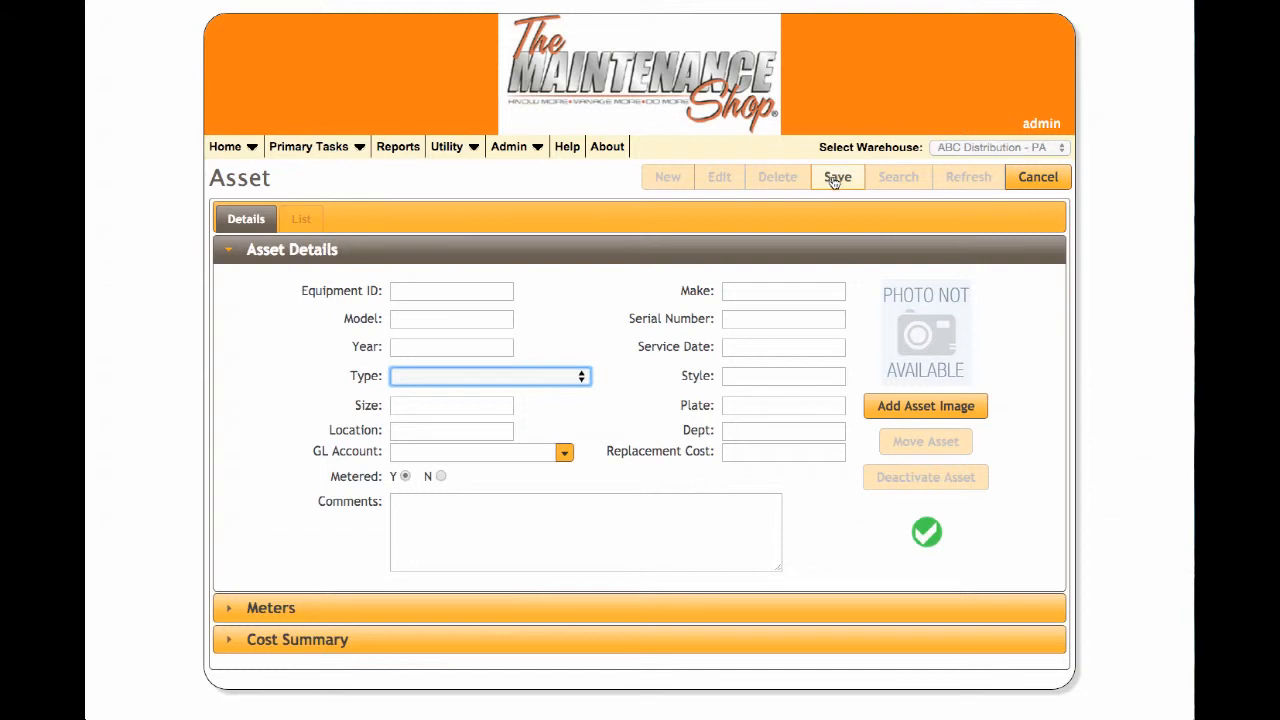
pyautogui.click(1043, 183)
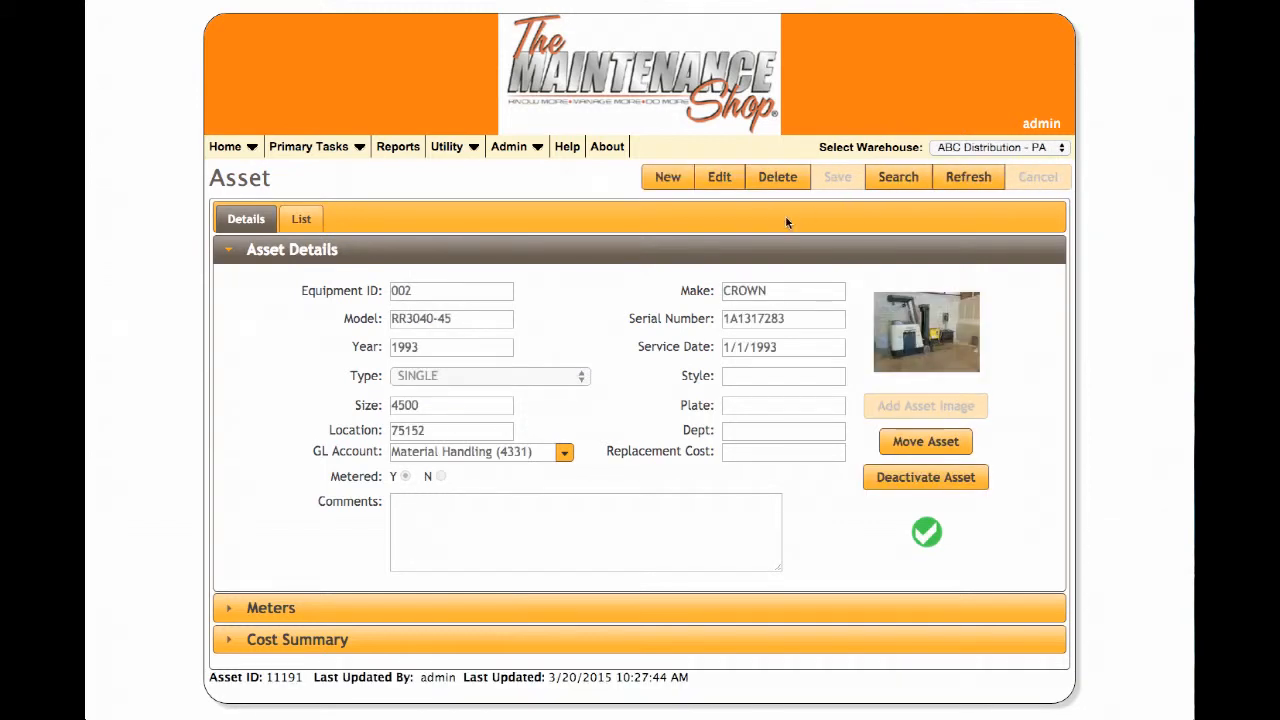